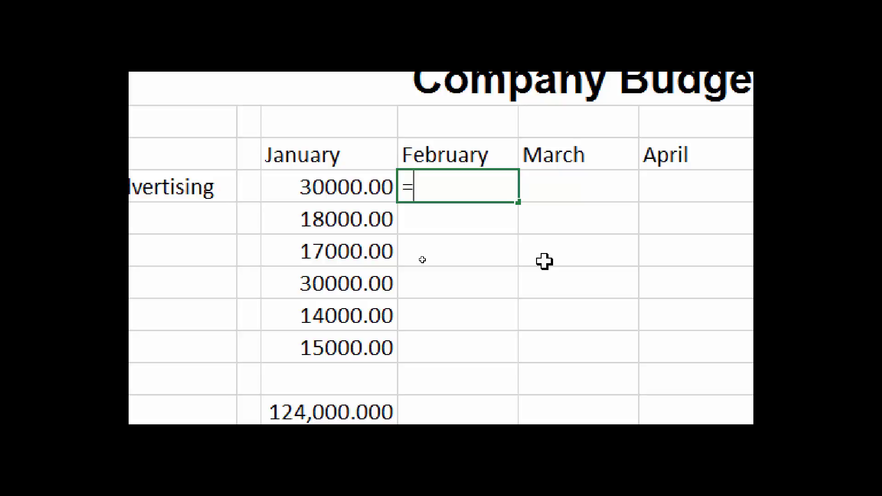
Enter the formula =C4*1.1 in the February cell of the Sales And marketing and advertising row.
{"action": "left_click", "coordinate": [305, 184]}
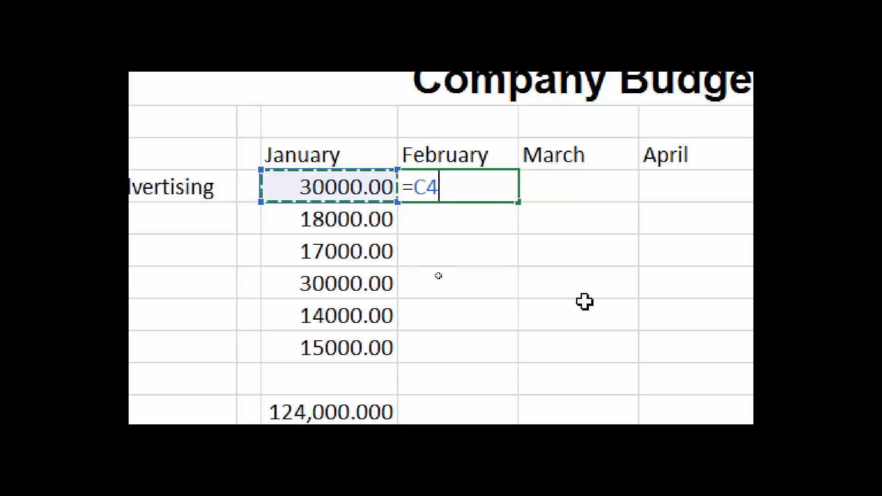
{"action": "type", "text": "*"}
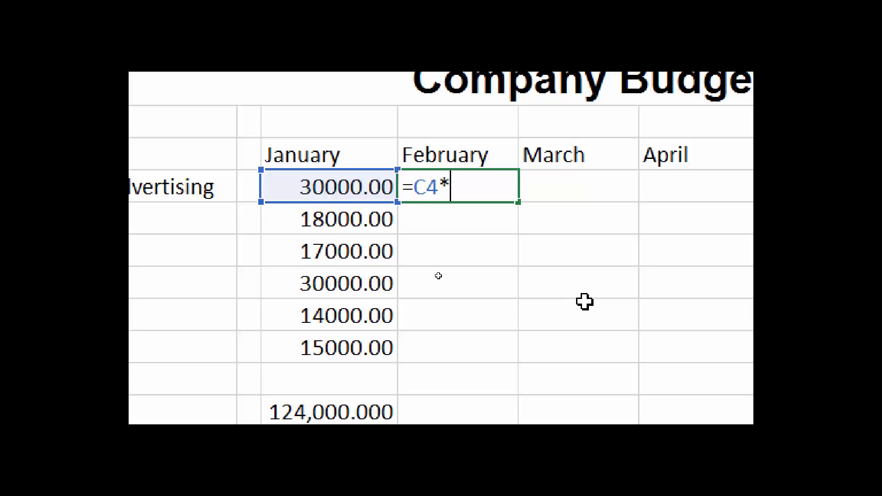
{"action": "type", "text": "1.1"}
{"action": "key", "text": "Return"}
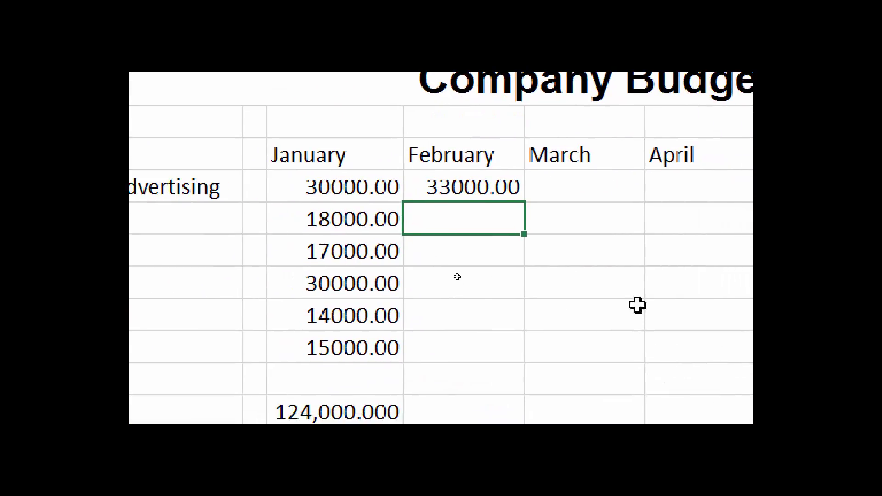
Check the formula in February's first budget cell against the January amount, and fill it down through the remaining department rows to row 9.
{"action": "left_click", "coordinate": [428, 186]}
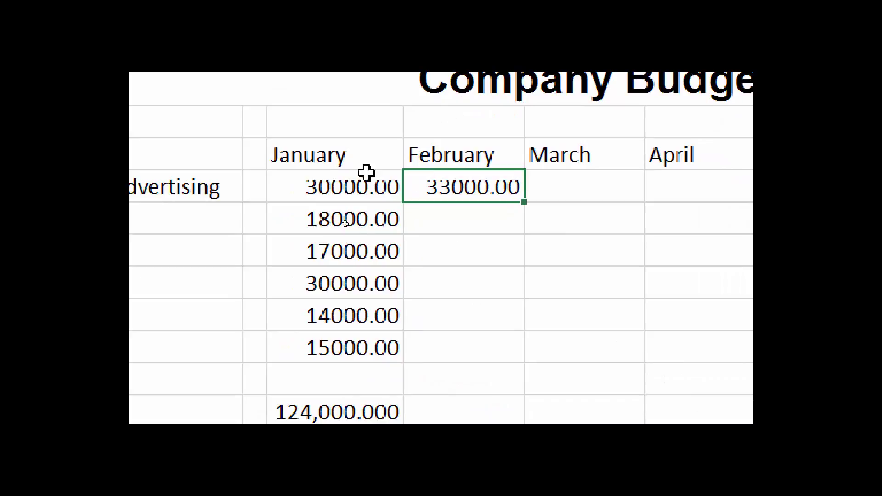
{"action": "left_click", "coordinate": [317, 181]}
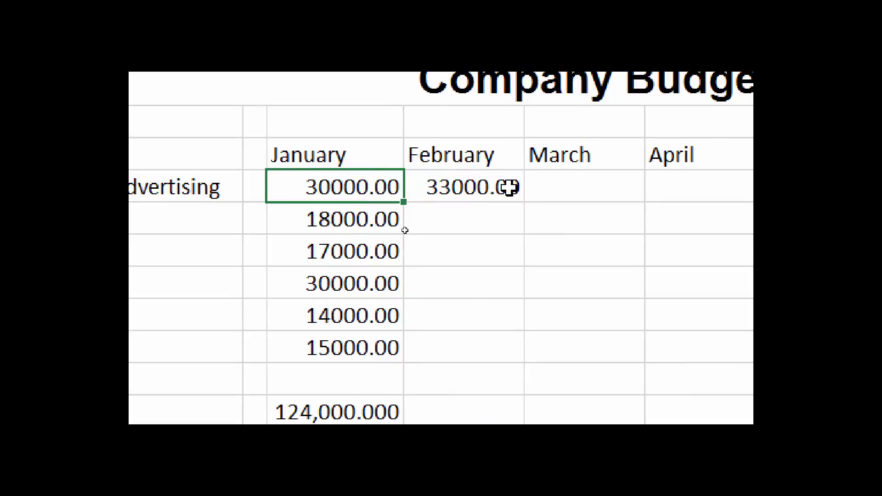
{"action": "left_click", "coordinate": [467, 187]}
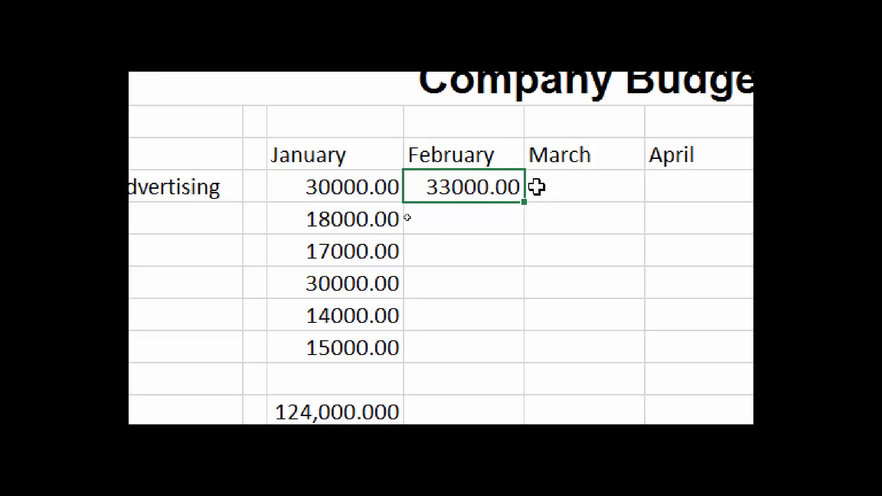
{"action": "double_click", "coordinate": [477, 189]}
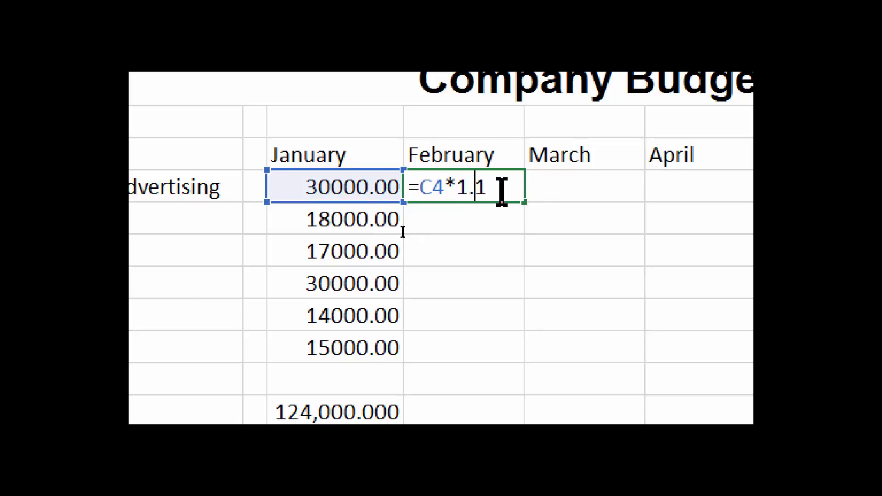
{"action": "key", "text": "Return"}
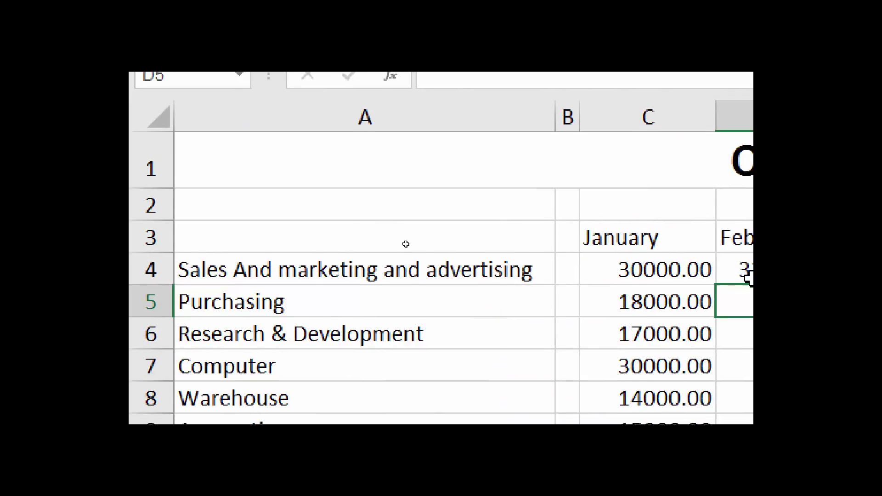
{"action": "left_click", "coordinate": [745, 271]}
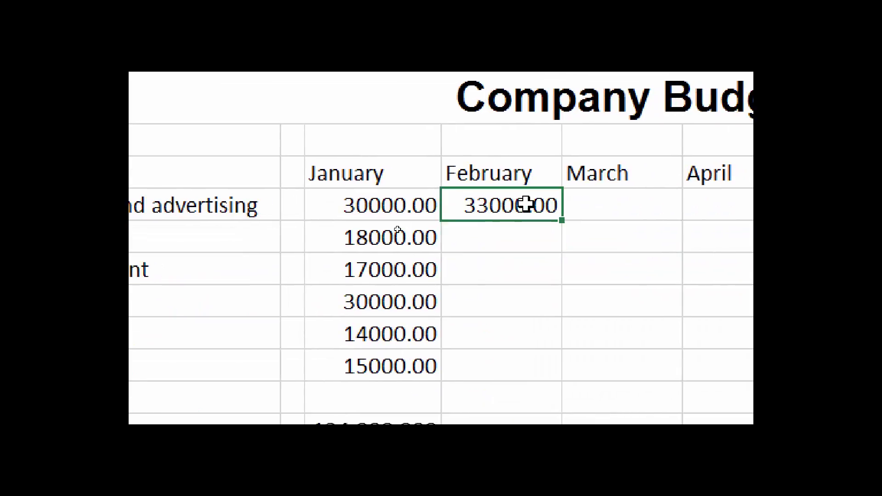
{"action": "left_click", "coordinate": [565, 223]}
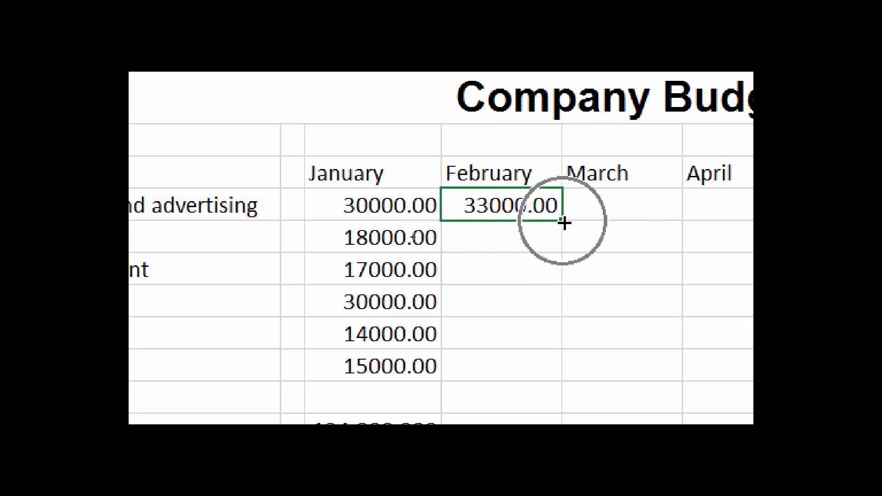
{"action": "key", "text": "ctrl"}
{"action": "key", "text": "ctrl"}
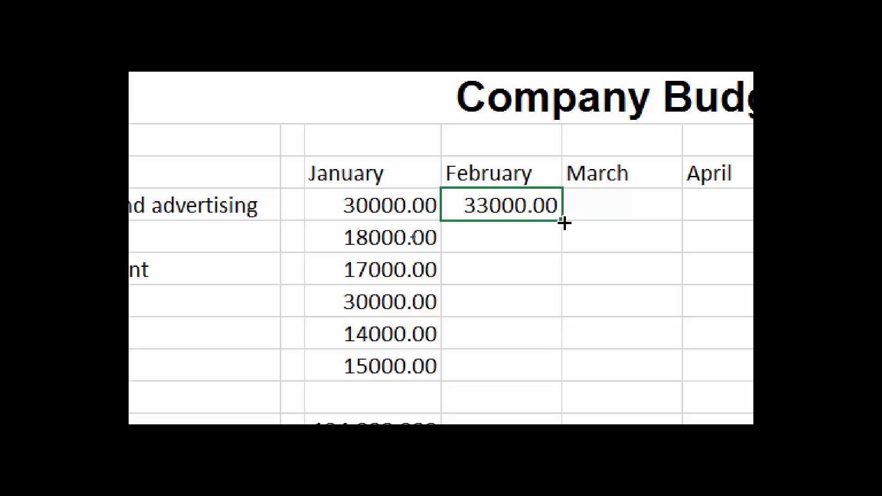
{"action": "left_click_drag", "start_coordinate": [563, 223], "coordinate": [539, 372]}
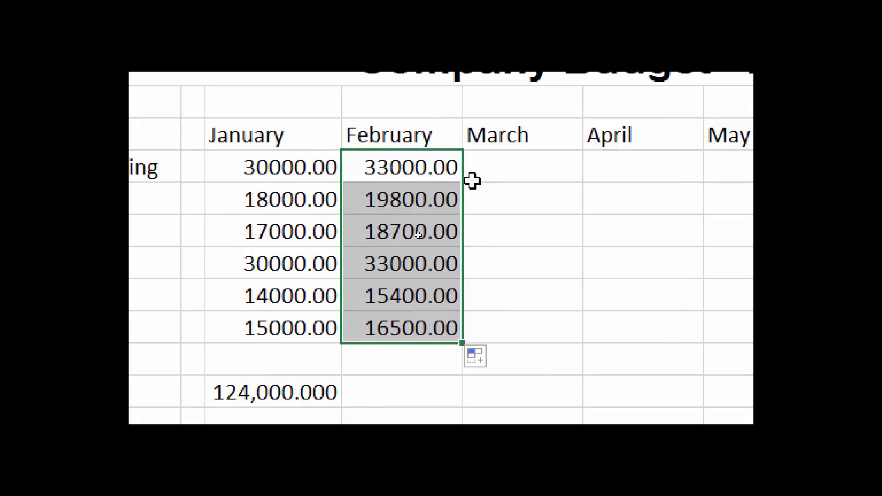
Examine the formulas in the February cells of the first four departments to see how the January reference shifts by row.
{"action": "left_click", "coordinate": [512, 168]}
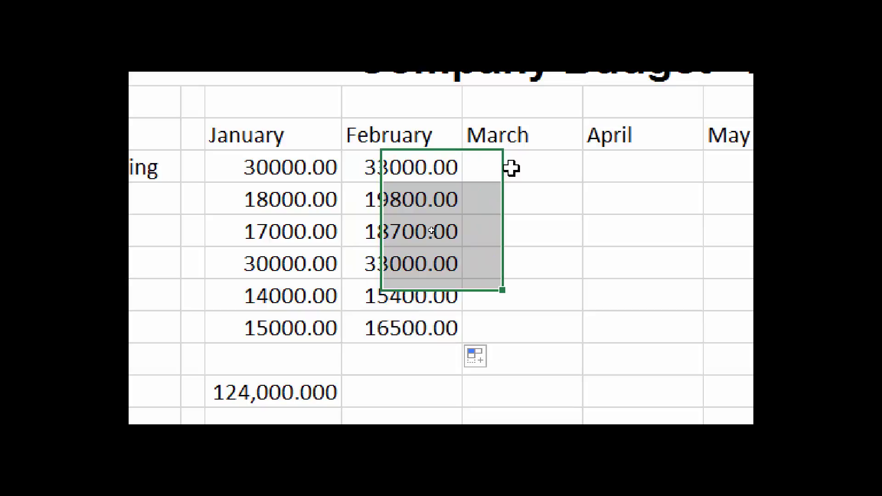
{"action": "double_click", "coordinate": [391, 161]}
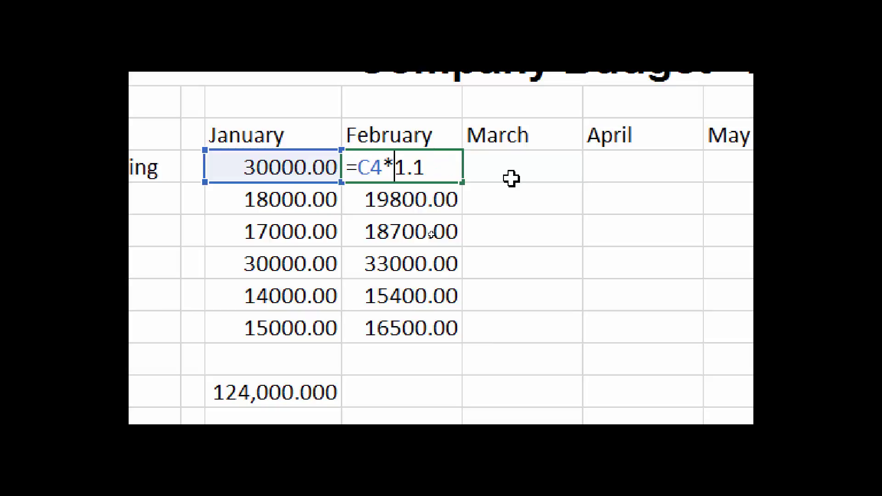
{"action": "key", "text": "Return"}
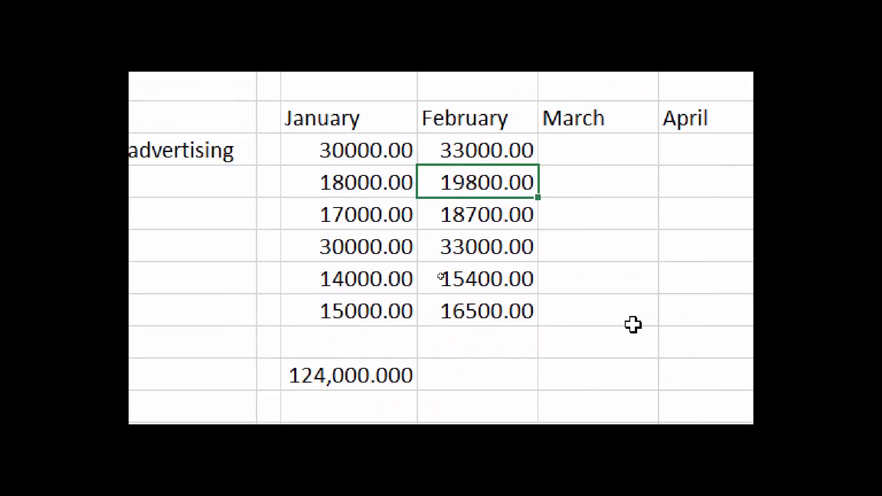
{"action": "double_click", "coordinate": [467, 187]}
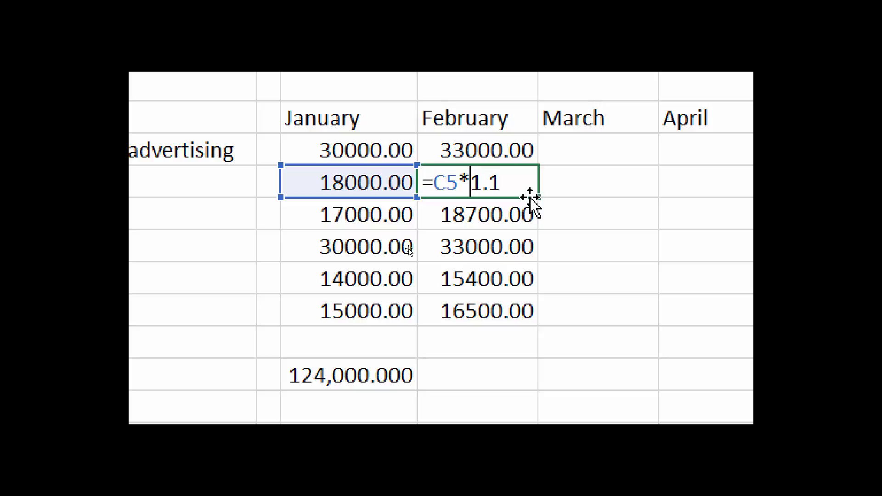
{"action": "key", "text": "Return"}
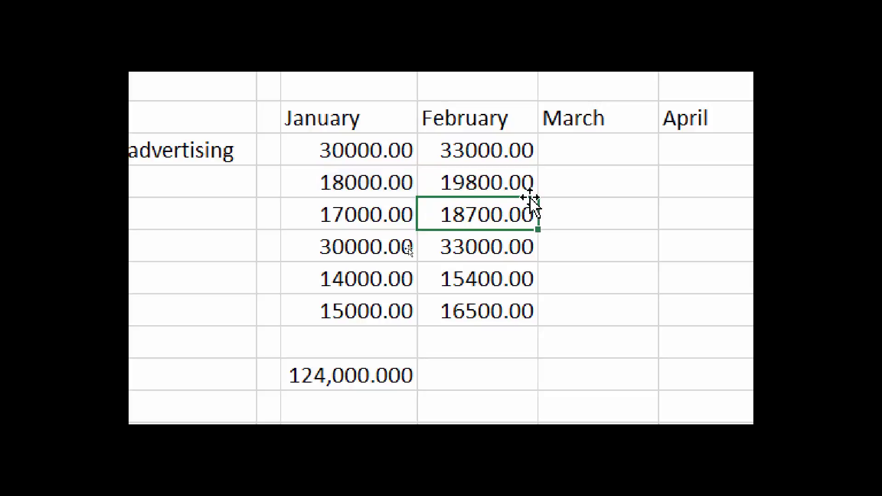
{"action": "double_click", "coordinate": [465, 210]}
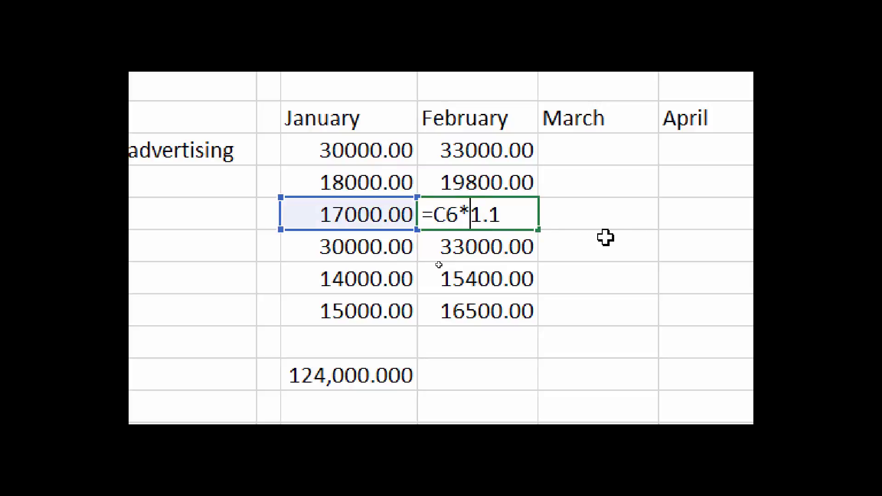
{"action": "key", "text": "Return"}
{"action": "double_click", "coordinate": [501, 247]}
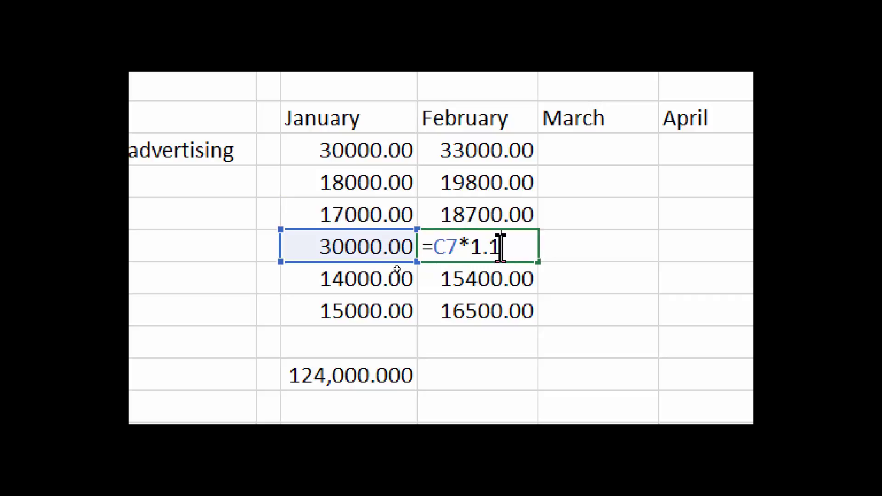
{"action": "key", "text": "Return"}
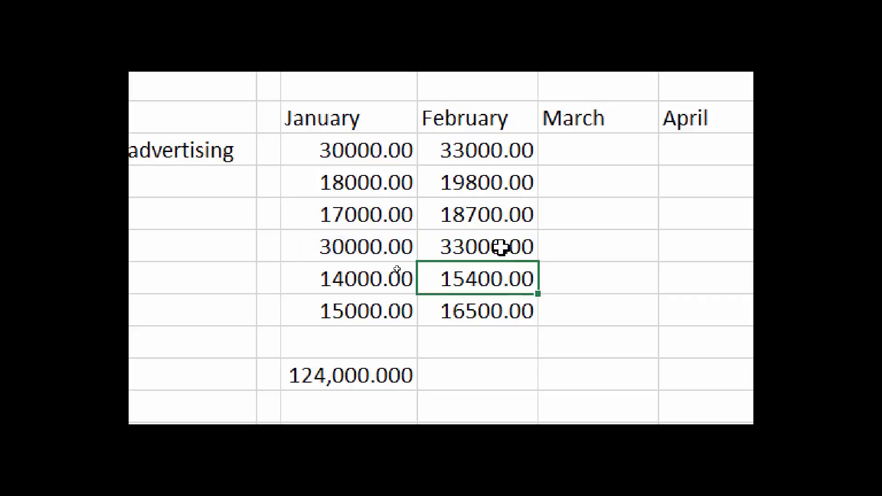
{"action": "left_click", "coordinate": [473, 145]}
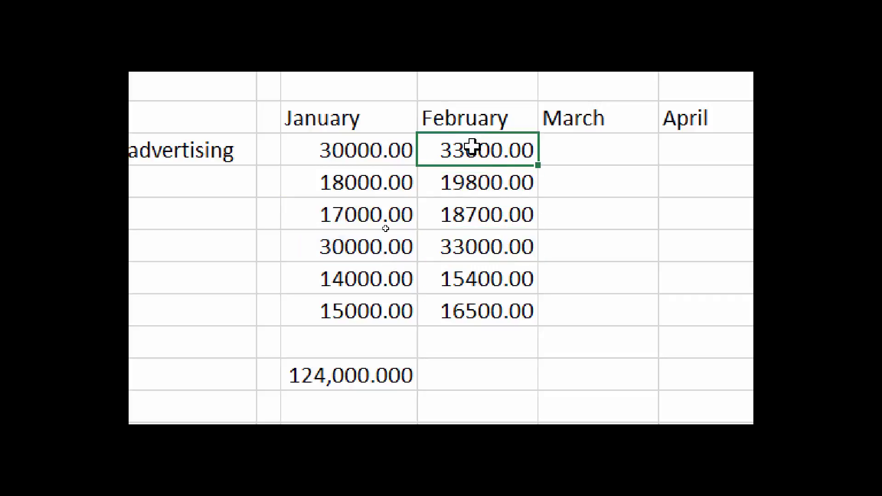
{"action": "double_click", "coordinate": [473, 146]}
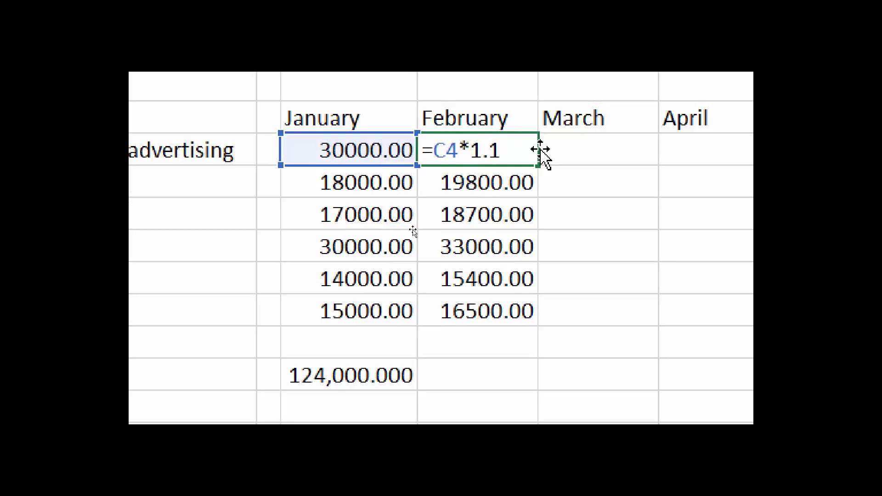
{"action": "key", "text": "Return"}
{"action": "key", "text": "Return"}
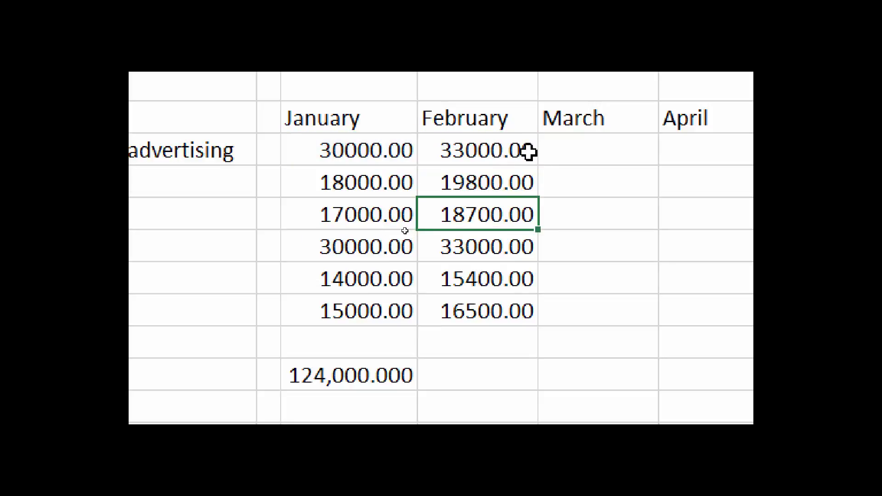
Refill the first February formula down to row 9, and fill the six February formulas across the following months.
{"action": "left_click", "coordinate": [528, 152]}
{"action": "left_click_drag", "start_coordinate": [539, 166], "coordinate": [534, 329]}
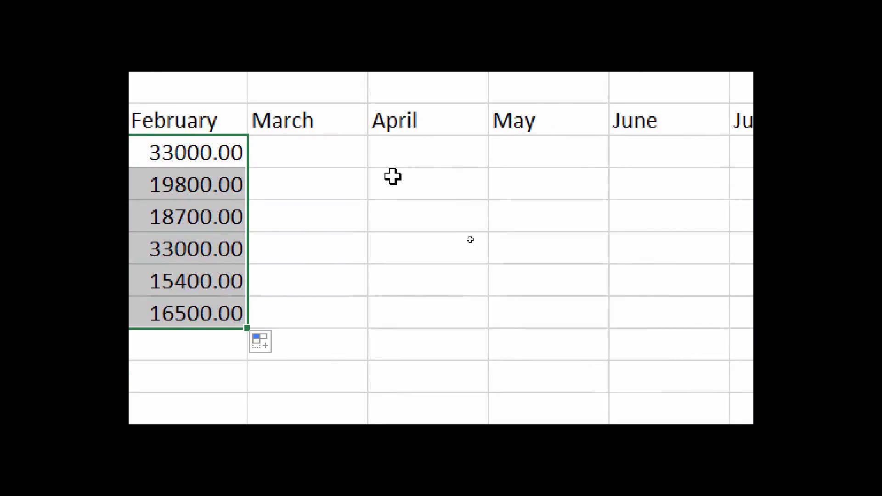
{"action": "left_click", "coordinate": [420, 157]}
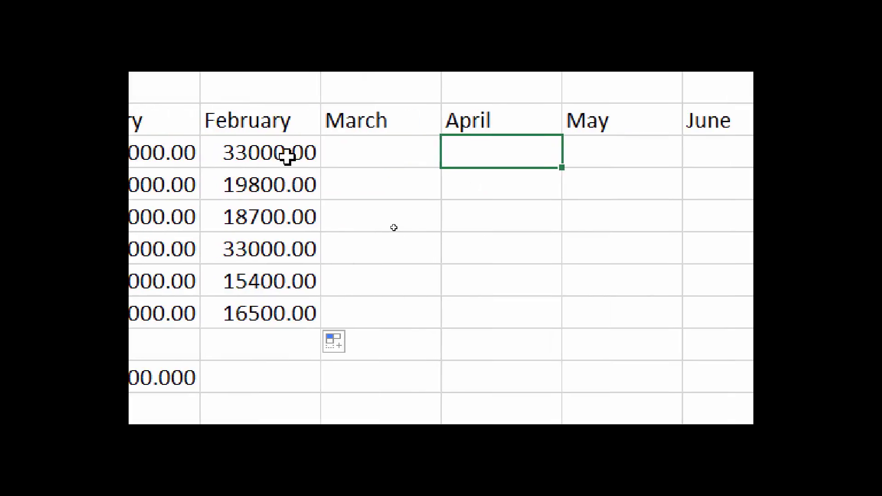
{"action": "left_click_drag", "start_coordinate": [279, 147], "coordinate": [266, 315]}
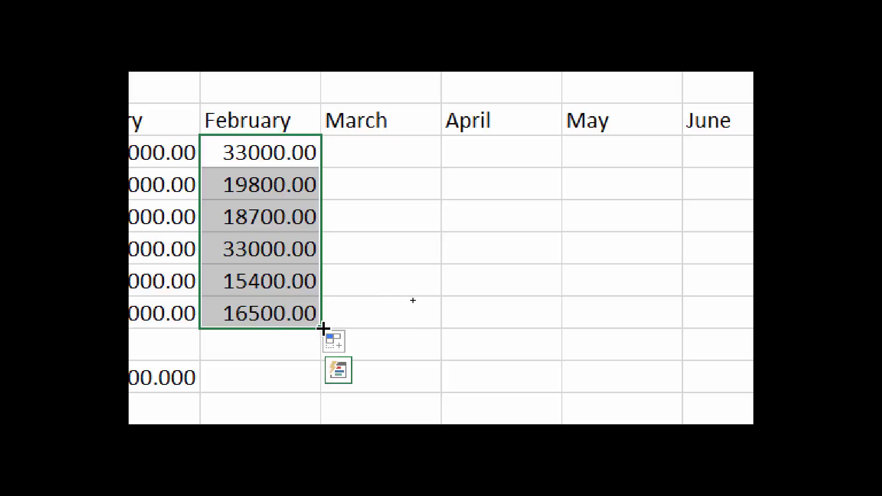
{"action": "left_click_drag", "start_coordinate": [323, 328], "coordinate": [699, 328]}
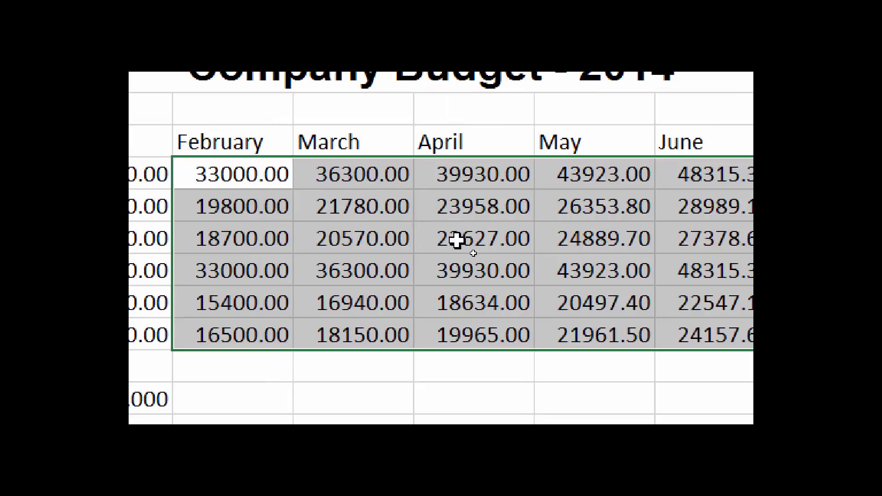
Check the February, March and April formulas in row 4, and refill the first February formula over the whole block of departments and months.
{"action": "double_click", "coordinate": [231, 174]}
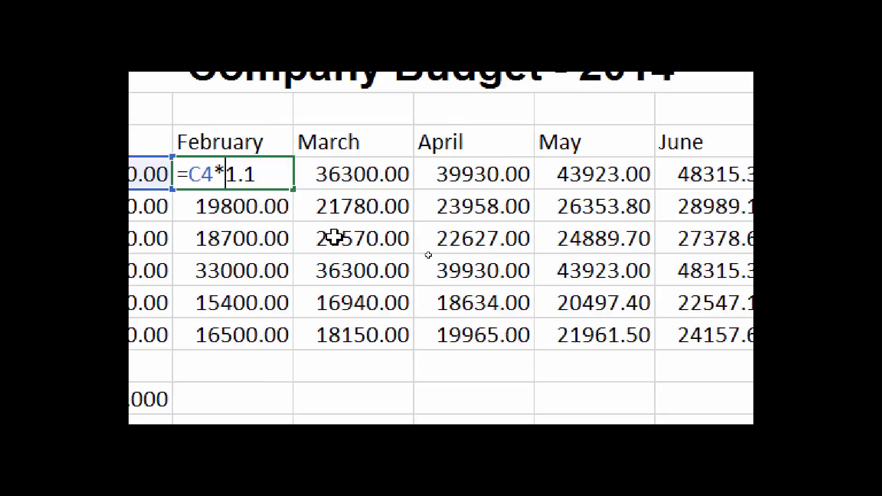
{"action": "key", "text": "Return"}
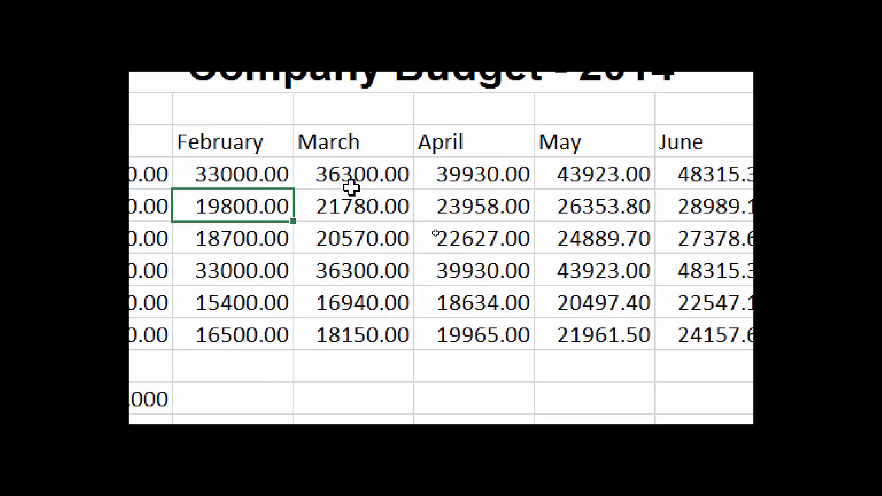
{"action": "double_click", "coordinate": [345, 165]}
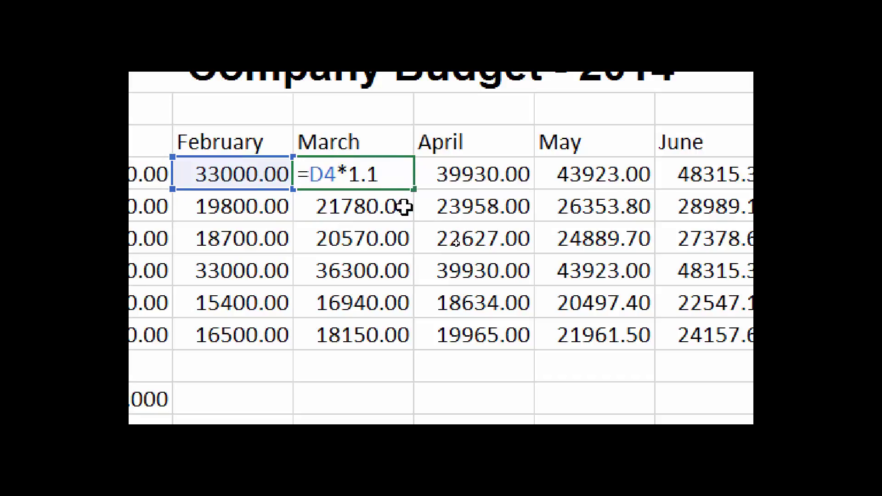
{"action": "key", "text": "Return"}
{"action": "double_click", "coordinate": [491, 174]}
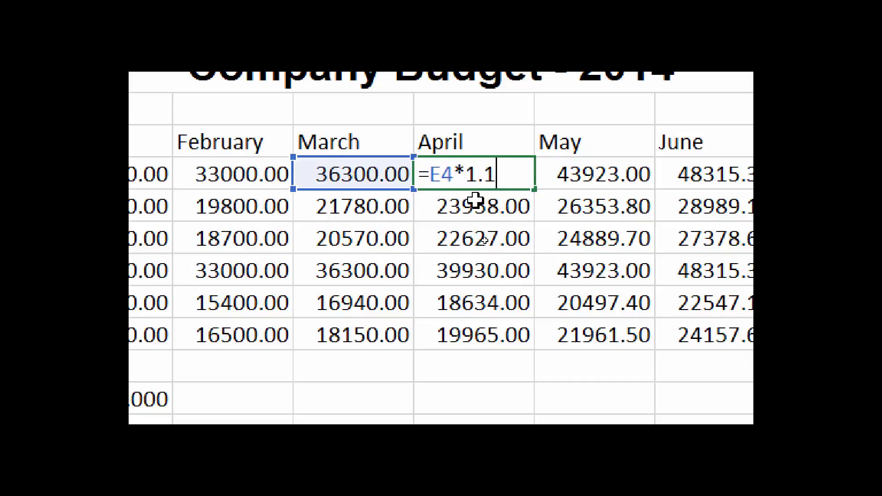
{"action": "key", "text": "Return"}
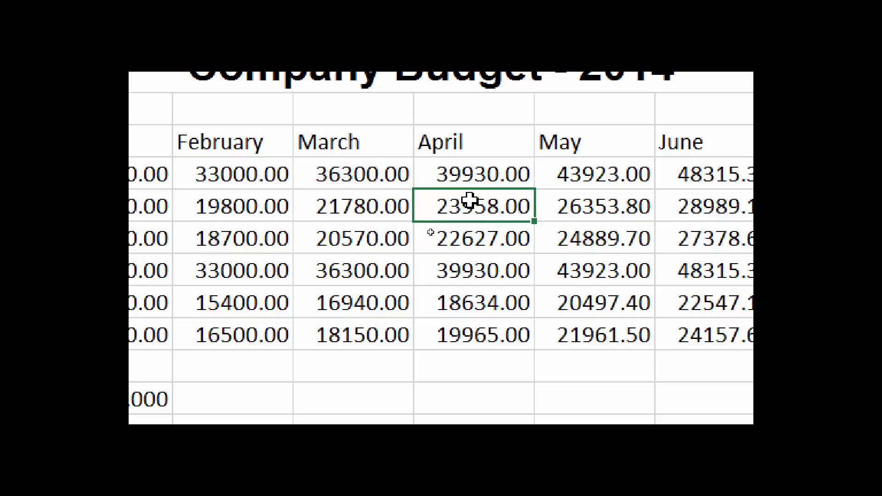
{"action": "left_click", "coordinate": [229, 172]}
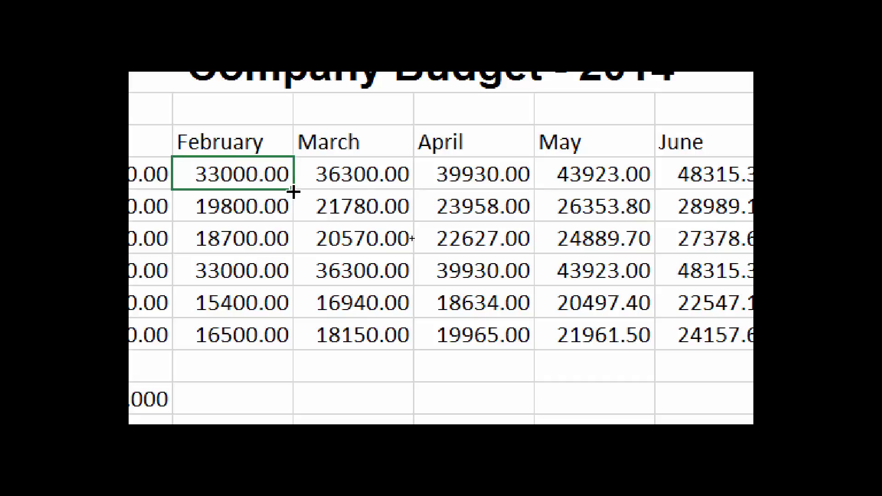
{"action": "left_click_drag", "start_coordinate": [291, 193], "coordinate": [732, 357]}
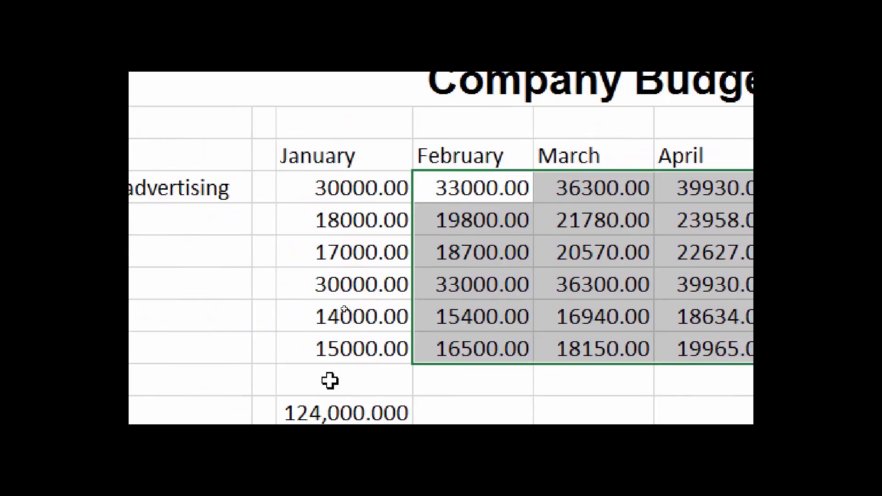
Check January's SUM formula in the Totals row, and fill it across the row through June.
{"action": "left_click", "coordinate": [352, 407]}
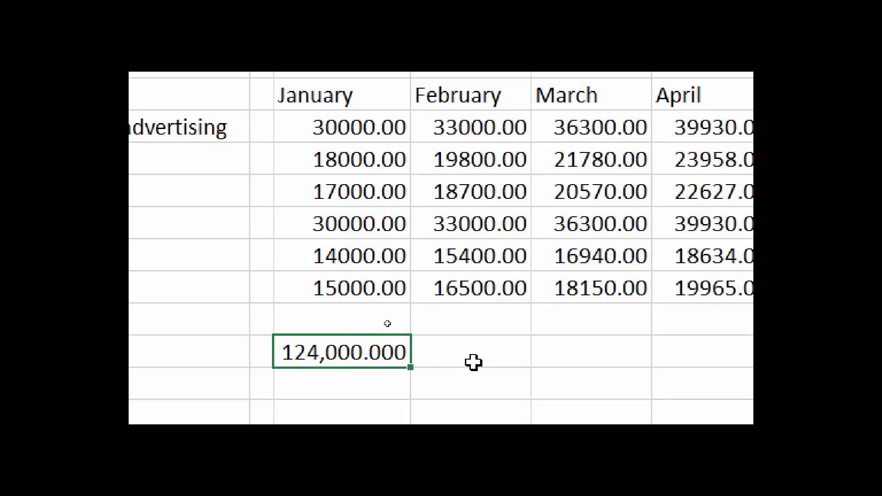
{"action": "double_click", "coordinate": [318, 353]}
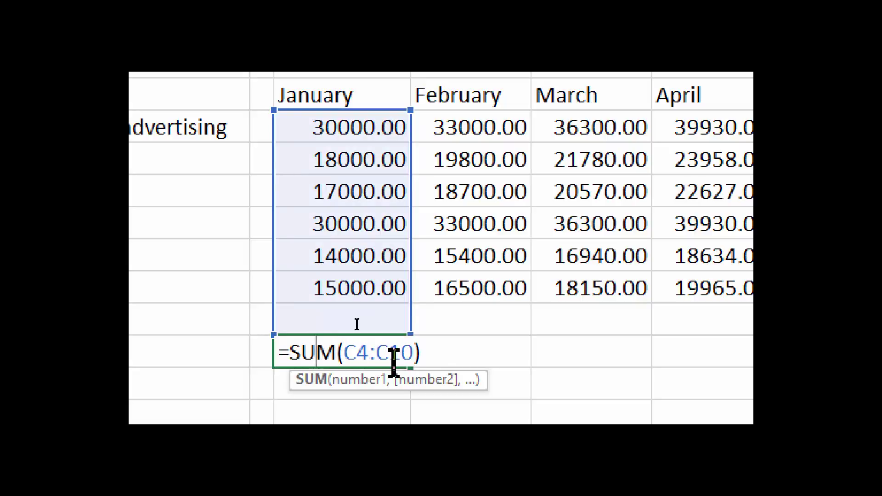
{"action": "key", "text": "Return"}
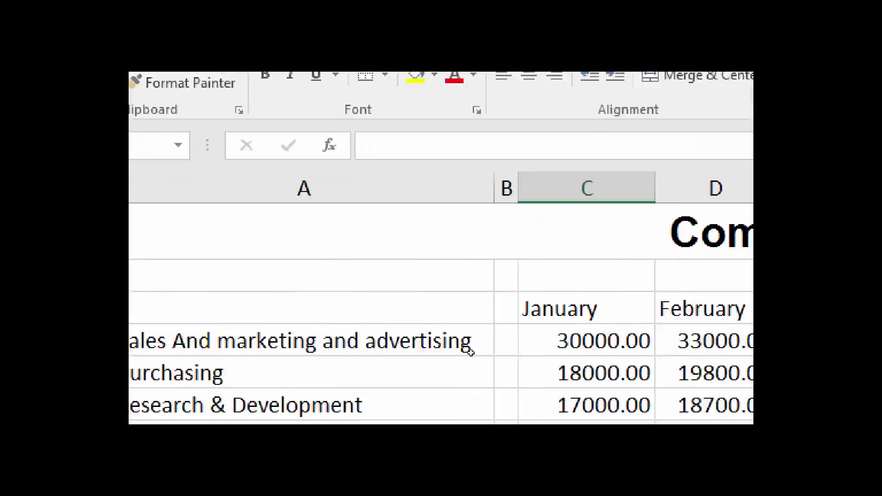
{"action": "left_click", "coordinate": [291, 335]}
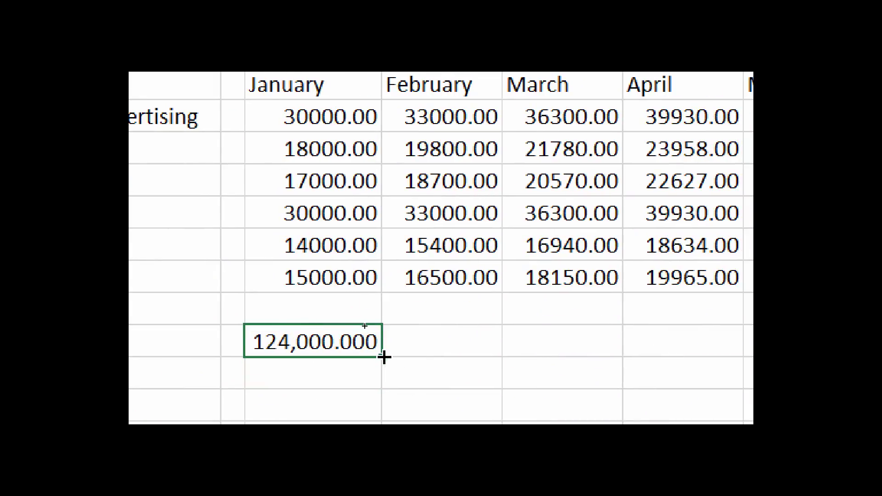
{"action": "left_click_drag", "start_coordinate": [377, 353], "coordinate": [726, 353]}
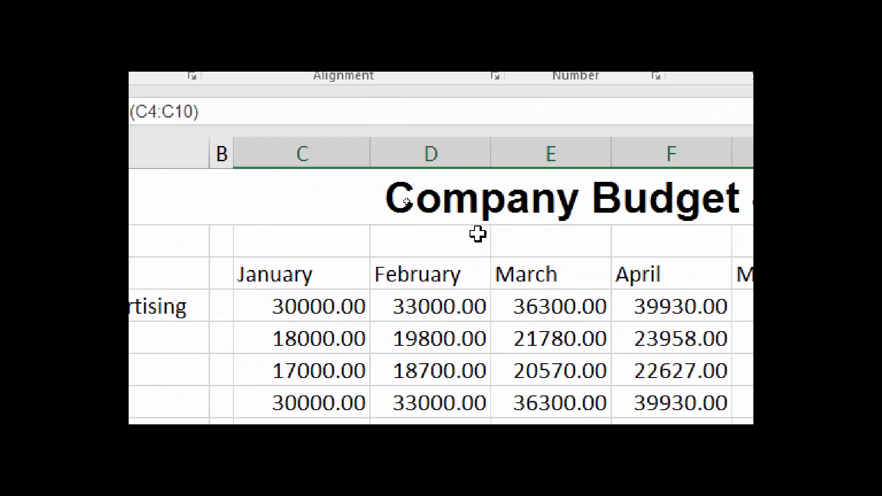
AutoFit the widths of the month columns from February onward to their contents.
{"action": "left_click", "coordinate": [401, 149]}
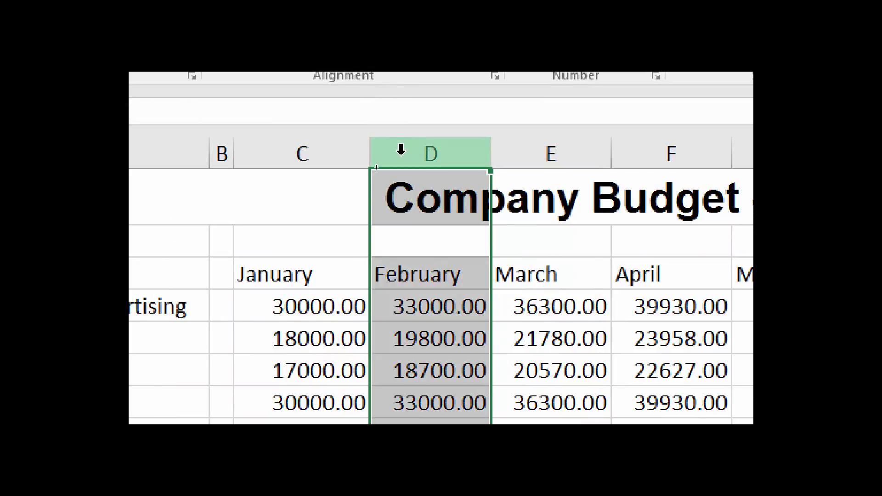
{"action": "left_click_drag", "start_coordinate": [406, 152], "coordinate": [424, 144]}
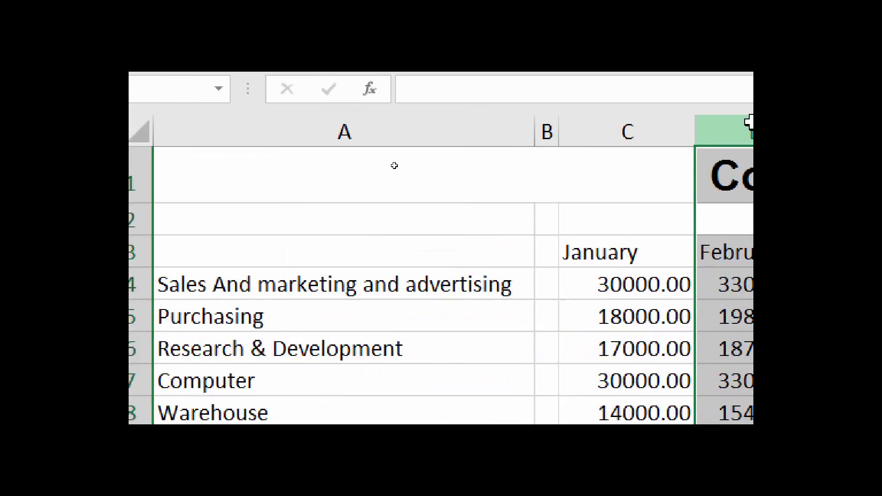
{"action": "left_click_drag", "start_coordinate": [749, 123], "coordinate": [687, 103]}
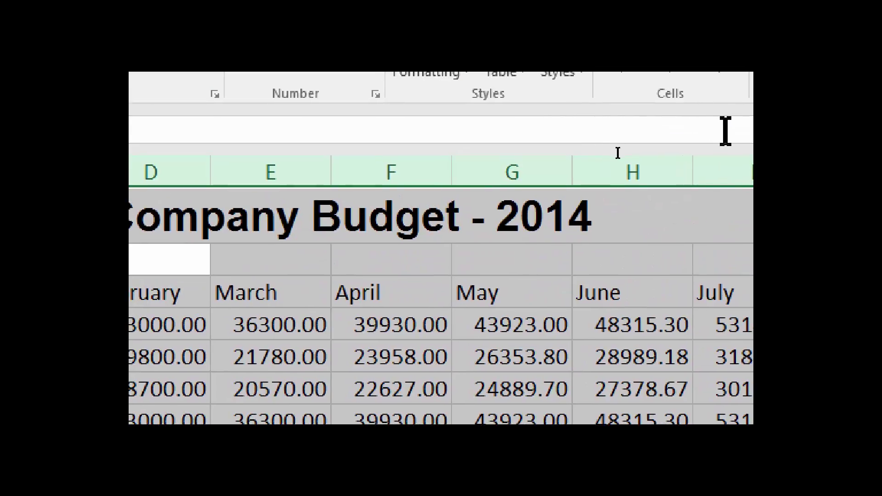
{"action": "double_click", "coordinate": [572, 171]}
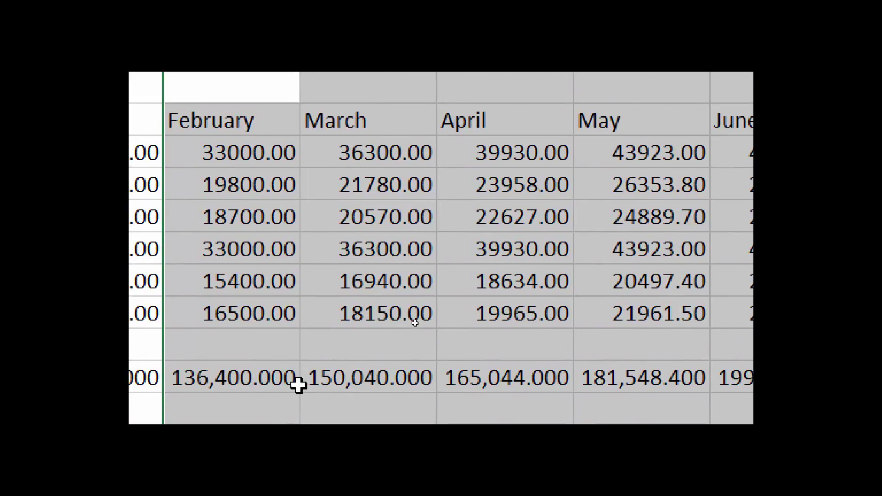
Examine the January, February and March SUM formulas in the Totals row to see how the column reference shifts.
{"action": "left_click", "coordinate": [164, 375]}
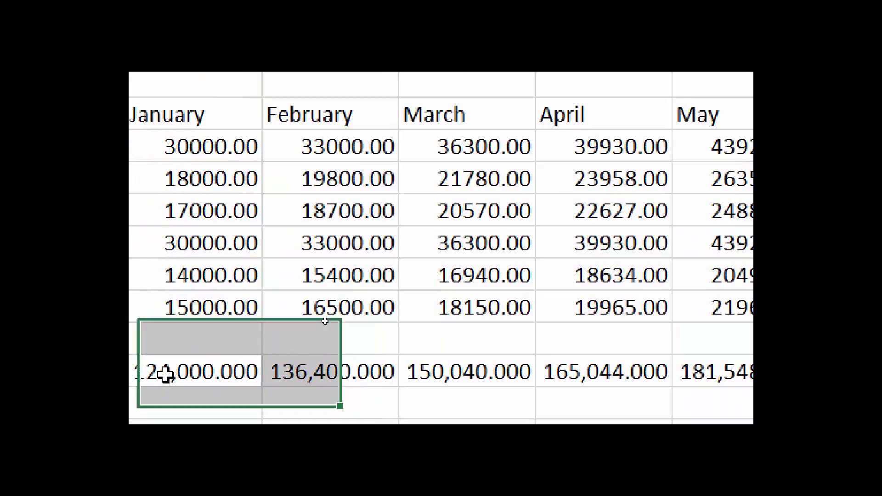
{"action": "double_click", "coordinate": [138, 374]}
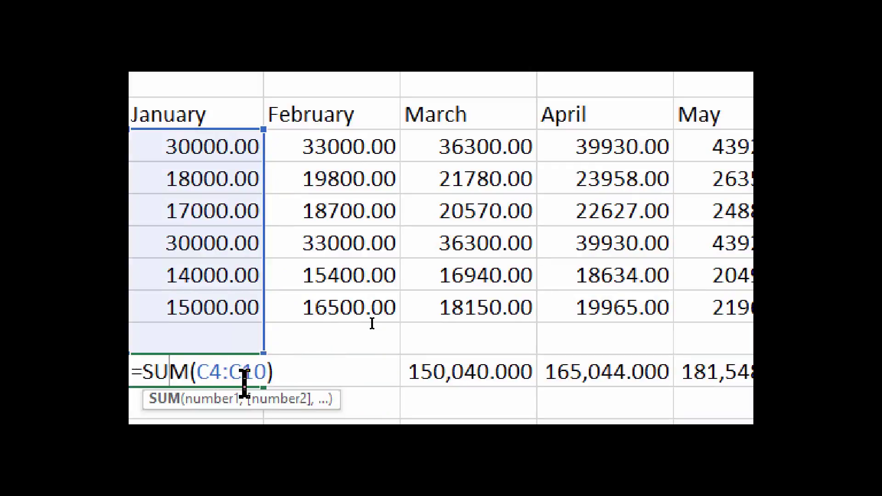
{"action": "key", "text": "Return"}
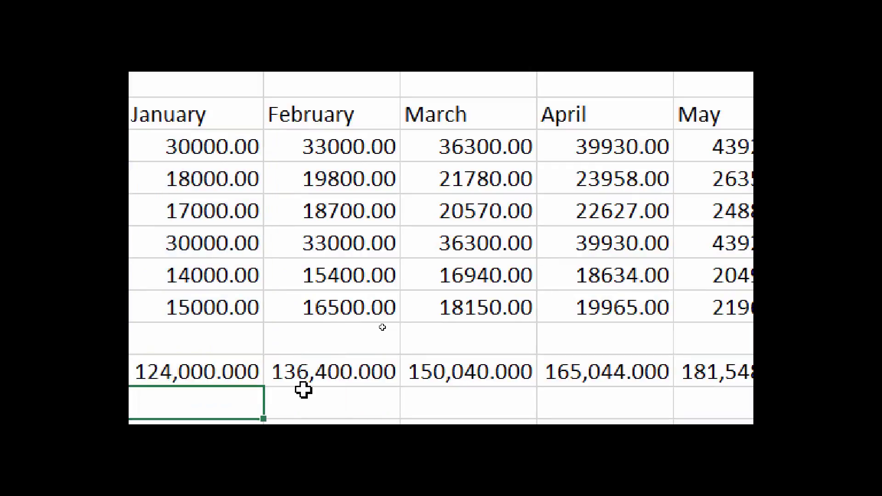
{"action": "double_click", "coordinate": [335, 368]}
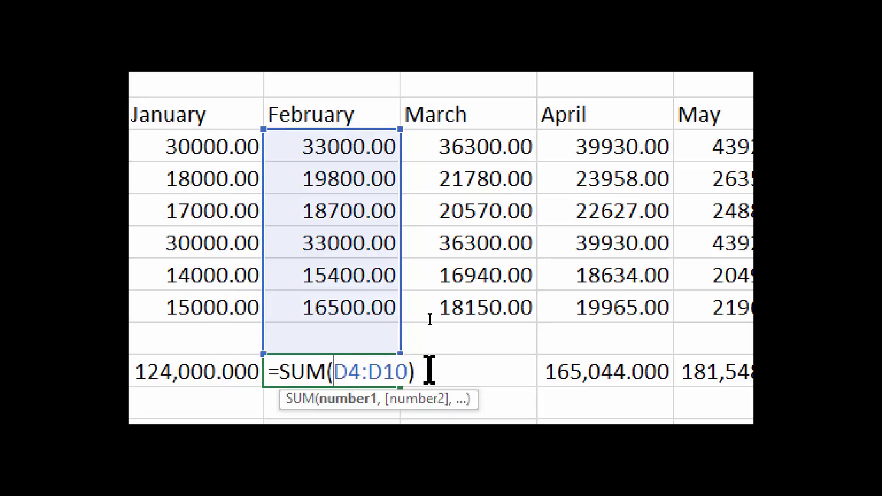
{"action": "key", "text": "Return"}
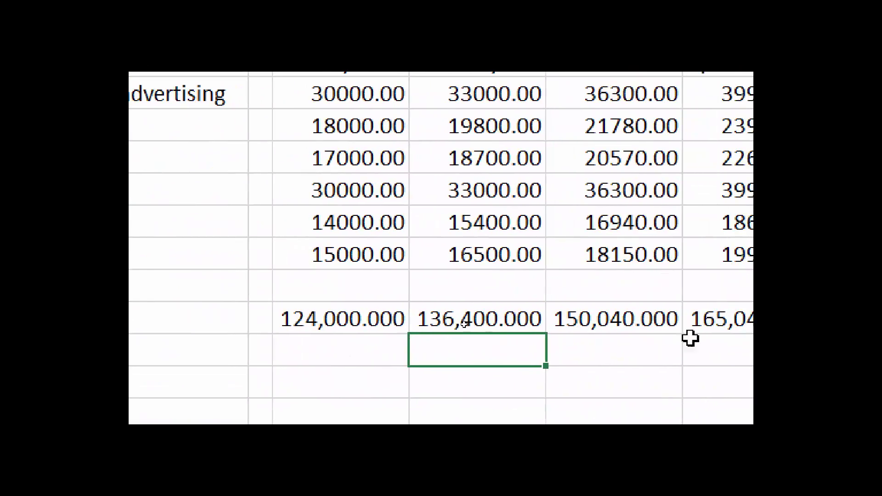
{"action": "double_click", "coordinate": [592, 317]}
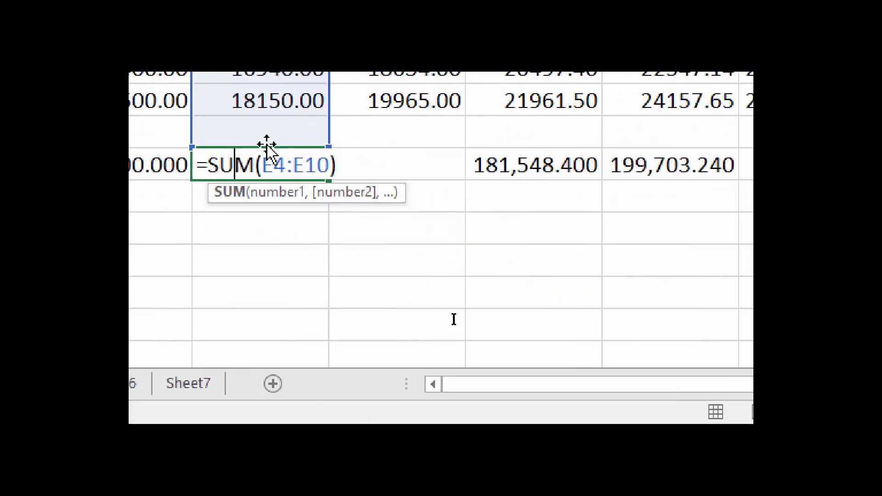
{"action": "key", "text": "Return"}
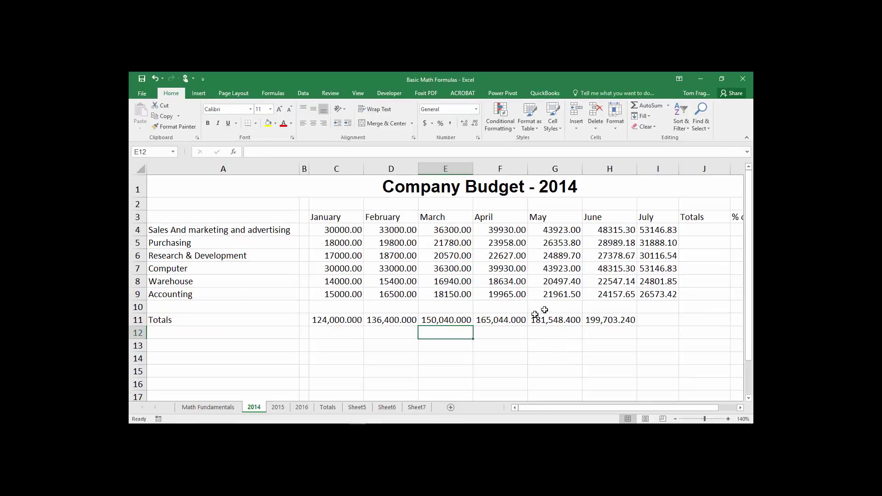
AutoSum the January to July amounts in J4 for Sales And marketing and advertising, and fill the formula down to row 11.
{"action": "left_click", "coordinate": [687, 229]}
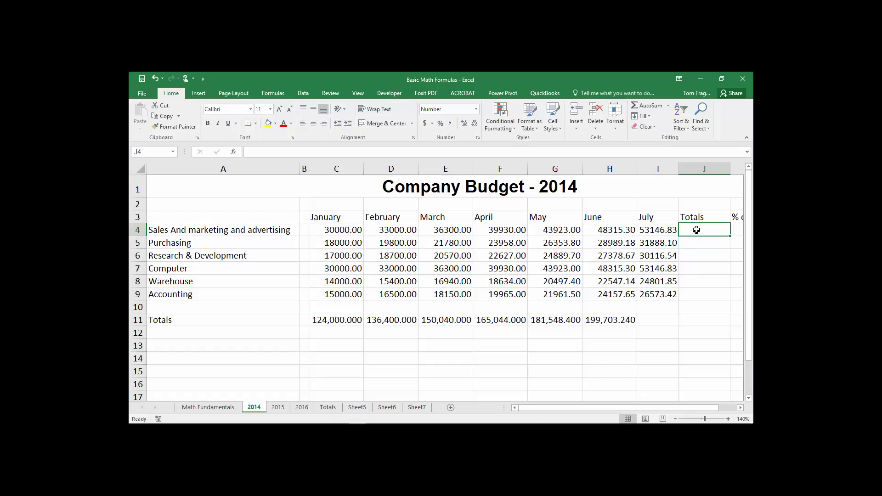
{"action": "left_click", "coordinate": [644, 105]}
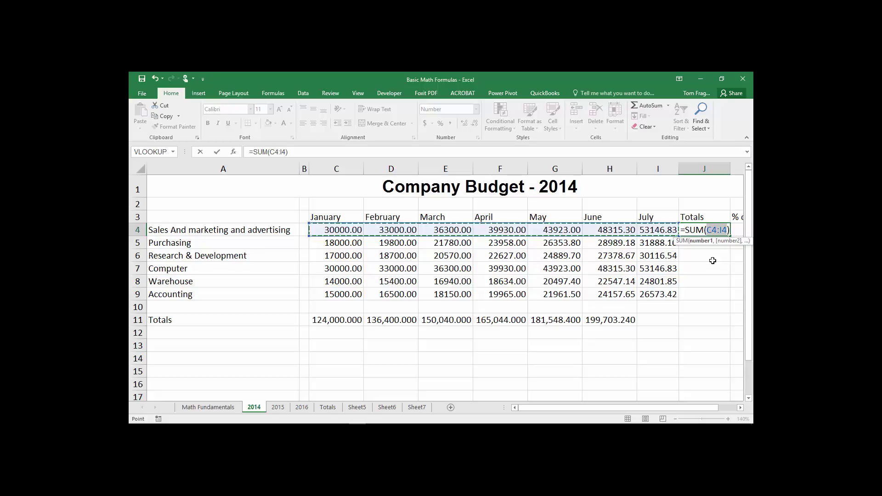
{"action": "key", "text": "Return"}
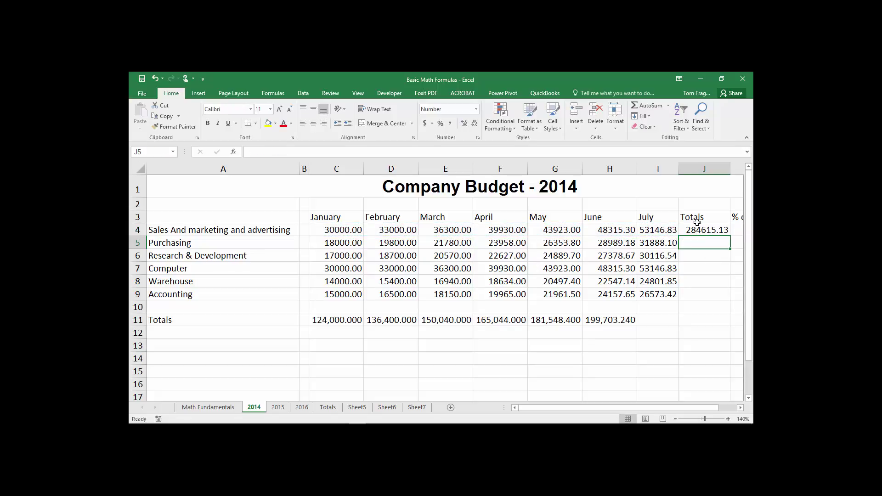
{"action": "left_click", "coordinate": [694, 228]}
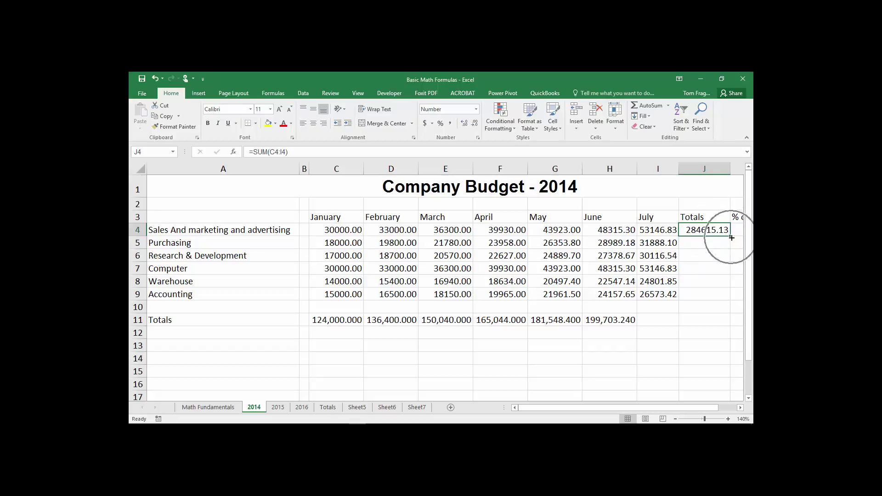
{"action": "left_click_drag", "start_coordinate": [732, 237], "coordinate": [720, 327]}
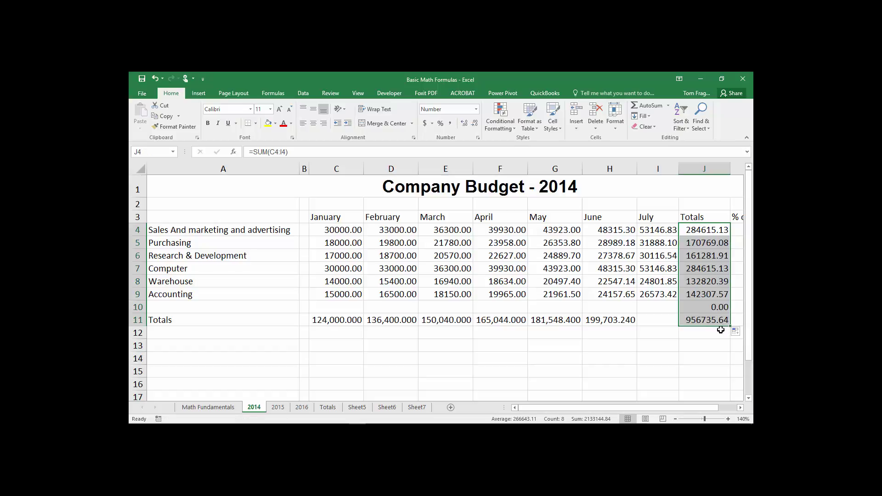
Clear the unneeded formula from J10 in the blank row, and check the grand total formula in J11.
{"action": "left_click", "coordinate": [706, 309]}
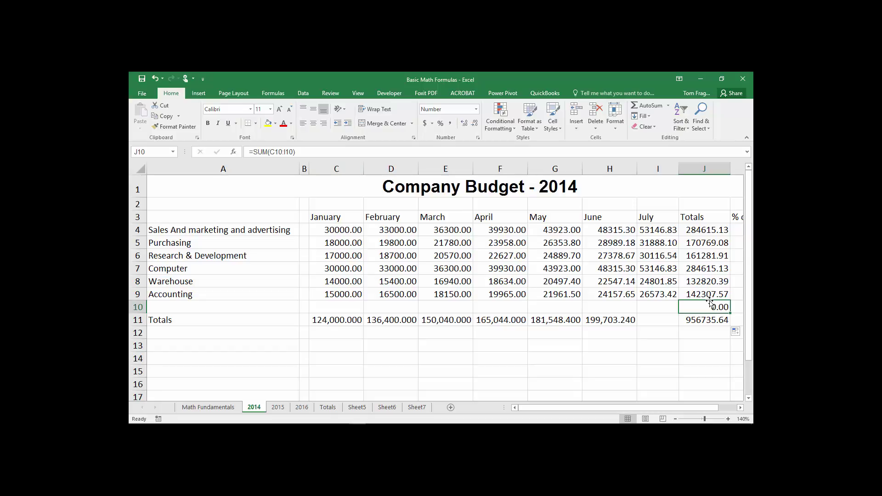
{"action": "key", "text": "Delete"}
{"action": "left_click", "coordinate": [699, 321]}
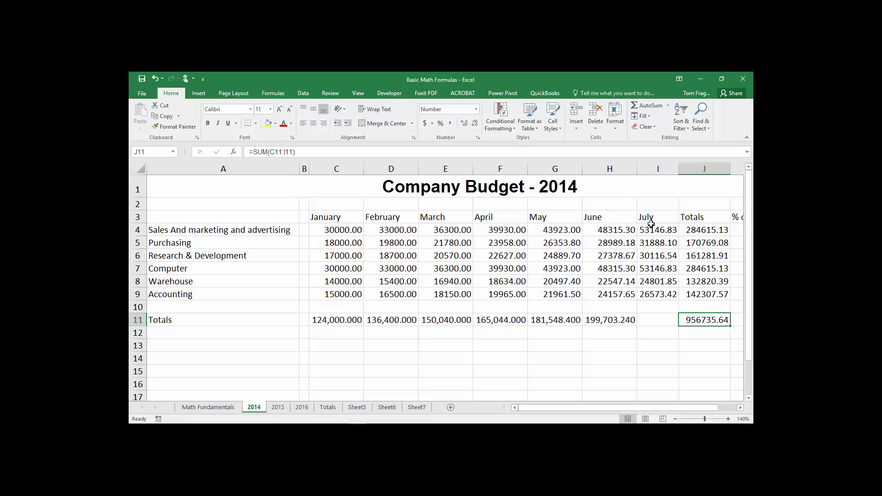
Extend June's total formula into July's cell in row 11, and AutoFit the July column.
{"action": "left_click", "coordinate": [618, 323]}
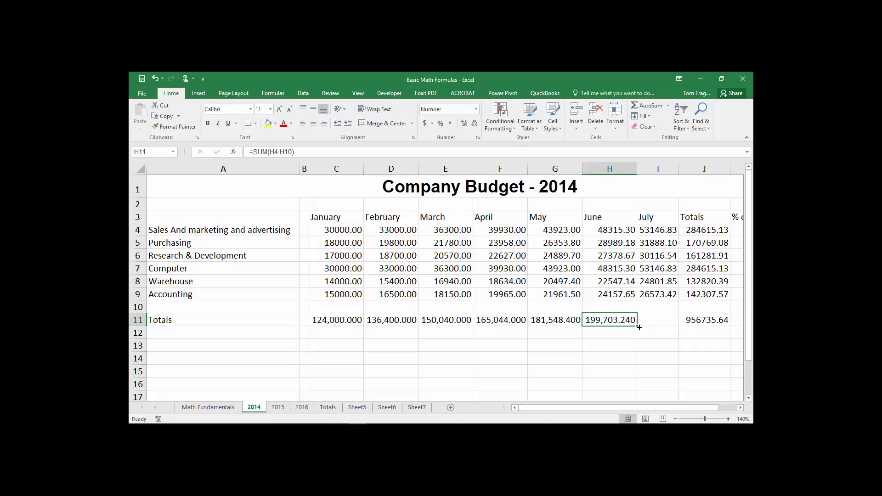
{"action": "left_click_drag", "start_coordinate": [639, 327], "coordinate": [675, 328]}
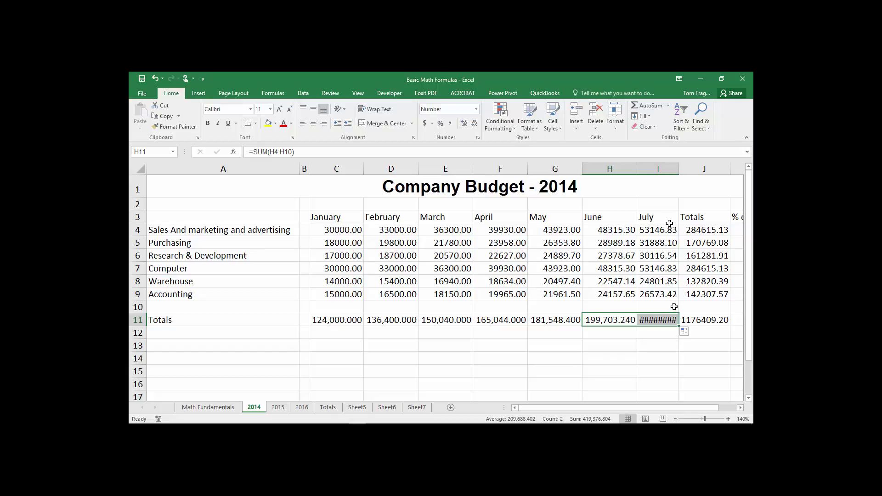
{"action": "double_click", "coordinate": [681, 166]}
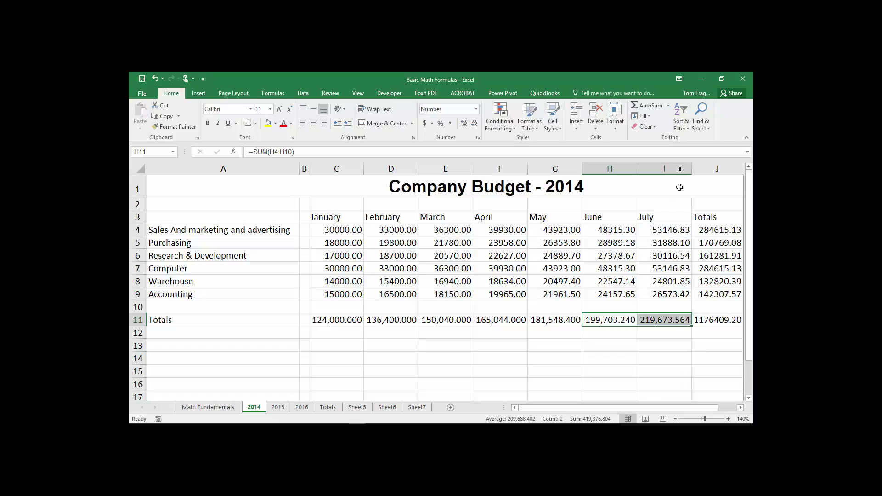
{"action": "left_click", "coordinate": [741, 408]}
{"action": "left_click", "coordinate": [740, 408]}
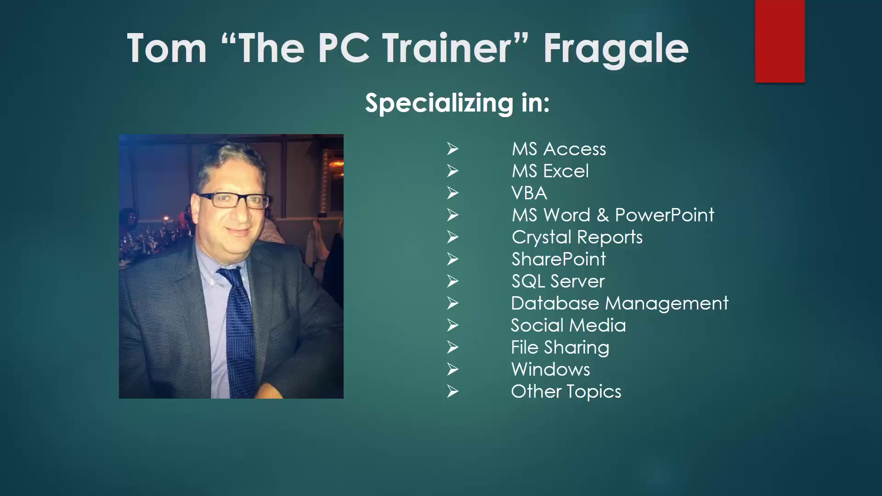